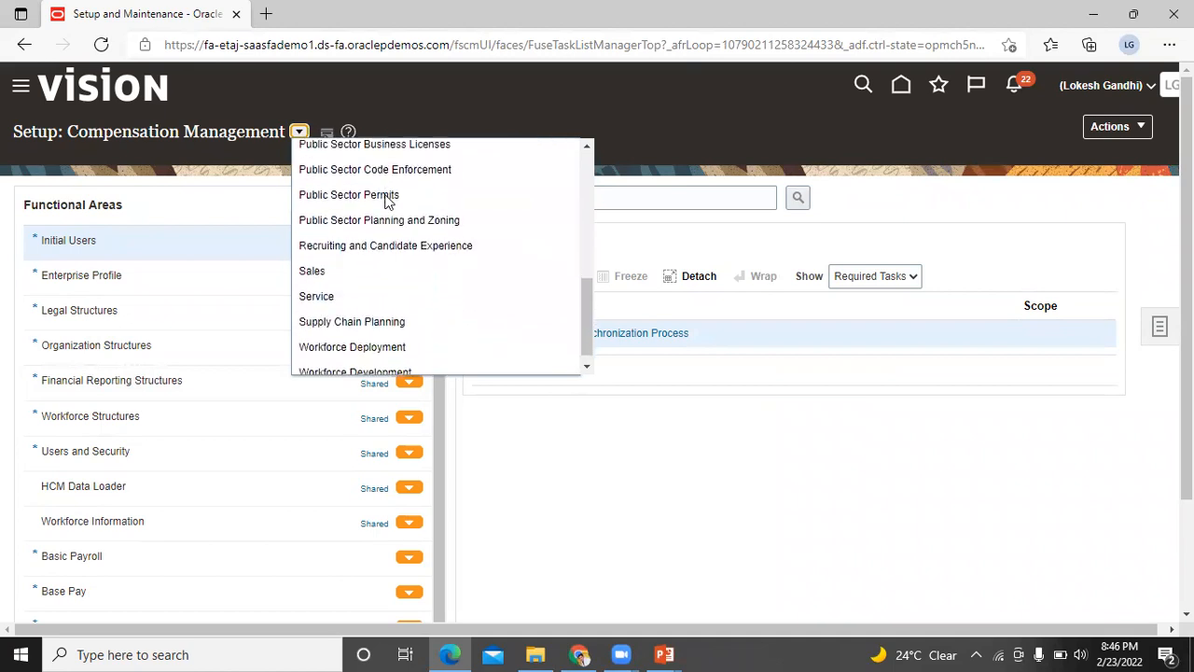
- In the Sales setup, show all tasks for Sales Foundation and open the Configure Adaptive Search task
{"action": "left_click", "coordinate": [382, 269]}
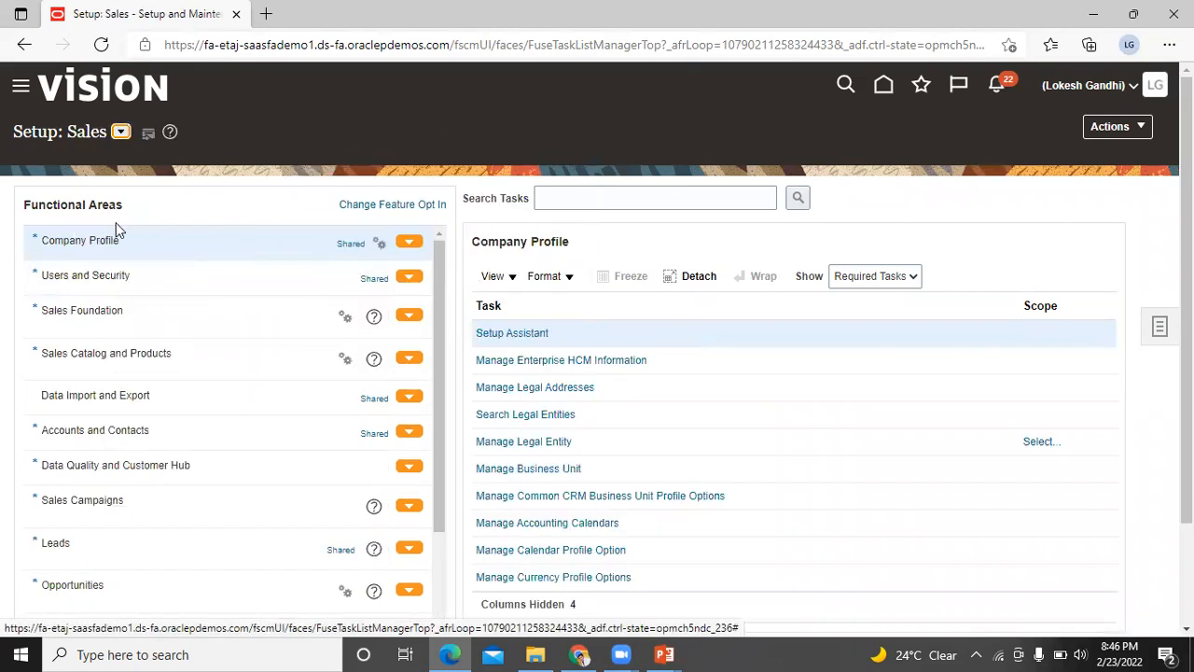
{"action": "left_click", "coordinate": [94, 311]}
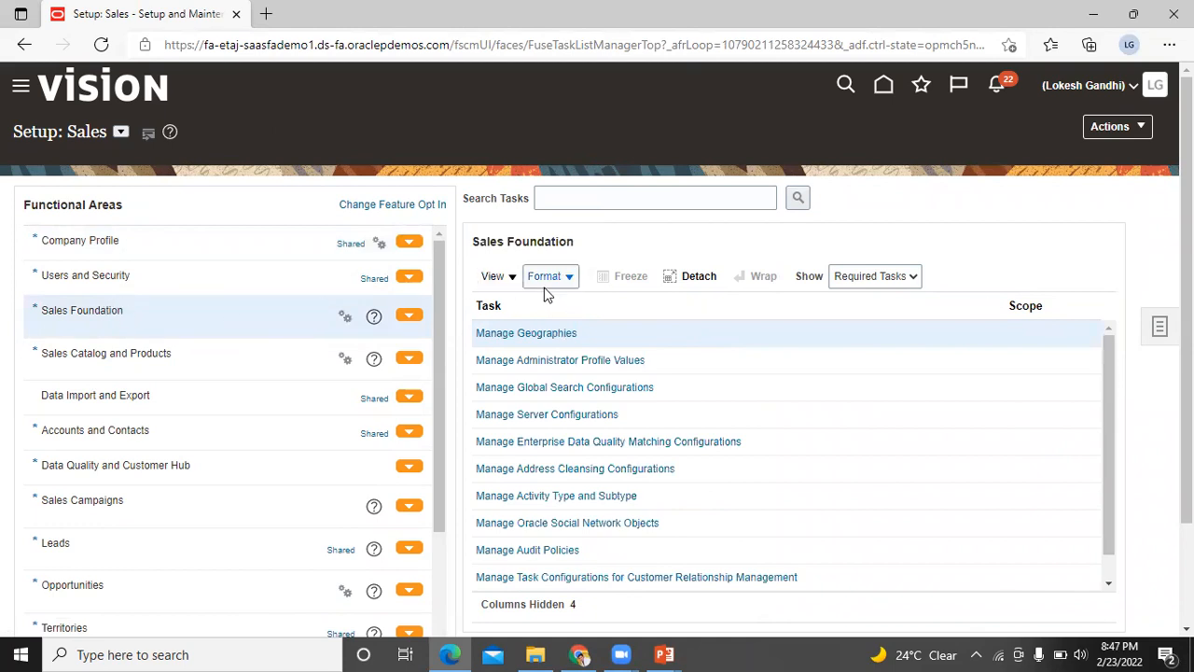
{"action": "left_click", "coordinate": [911, 278]}
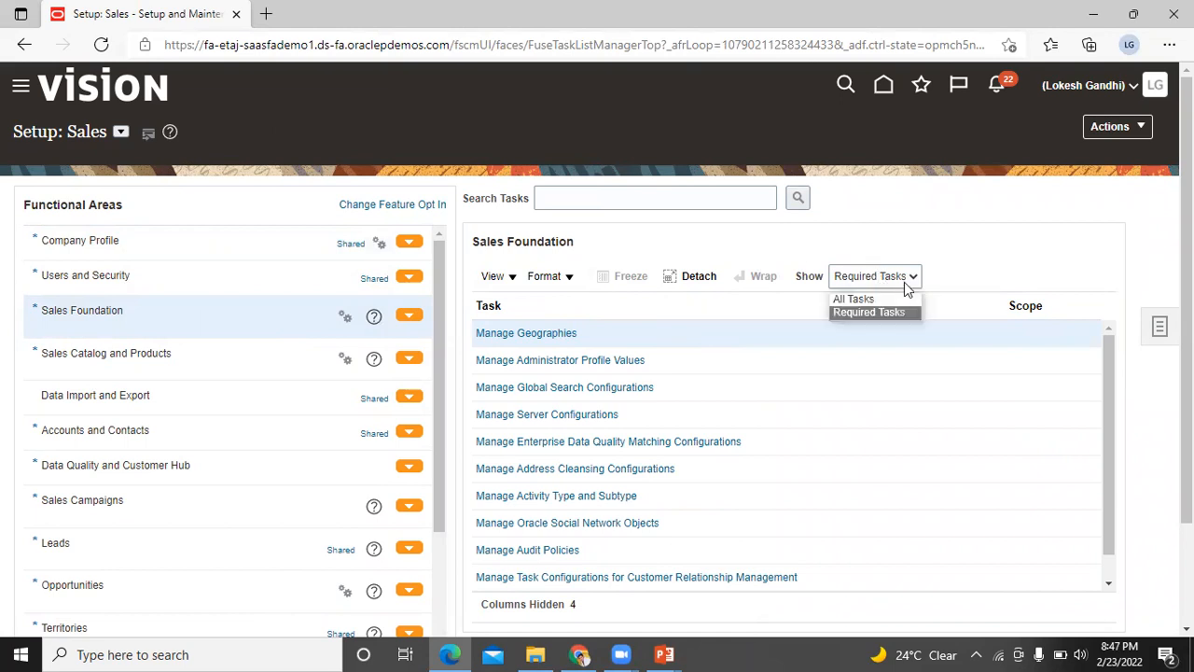
{"action": "left_click", "coordinate": [897, 298]}
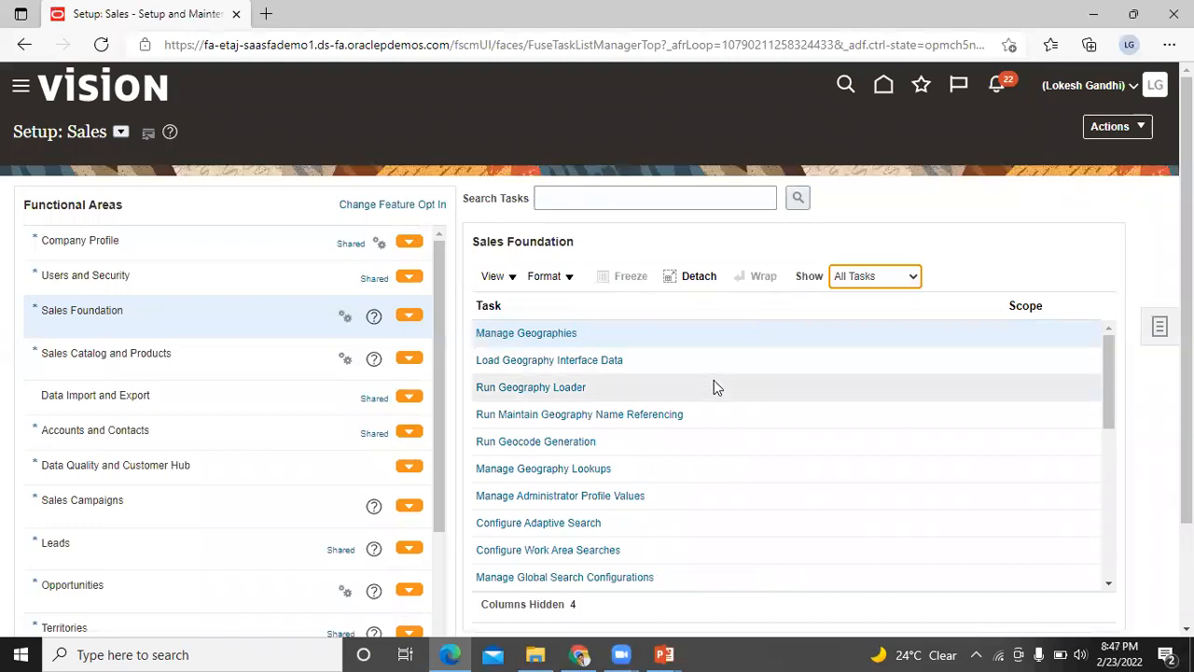
{"action": "left_click", "coordinate": [530, 527]}
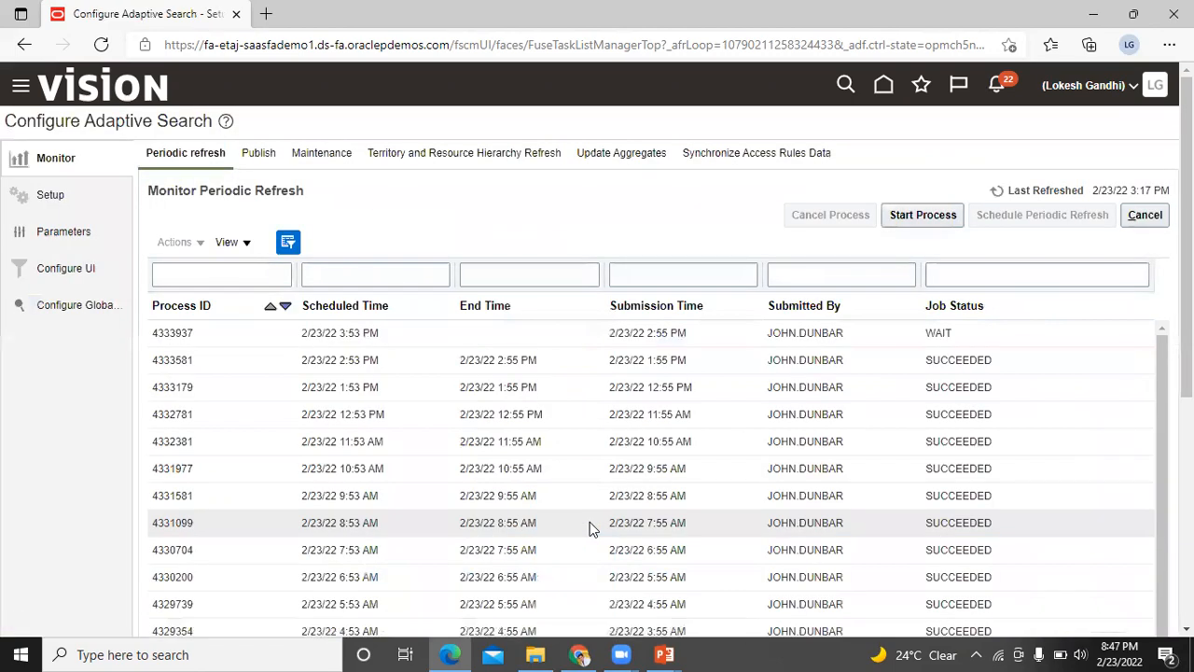
- Edit the adaptive search parameters, ensure Enable Mass Update has the current value Y, and save and close
{"action": "left_click", "coordinate": [73, 236]}
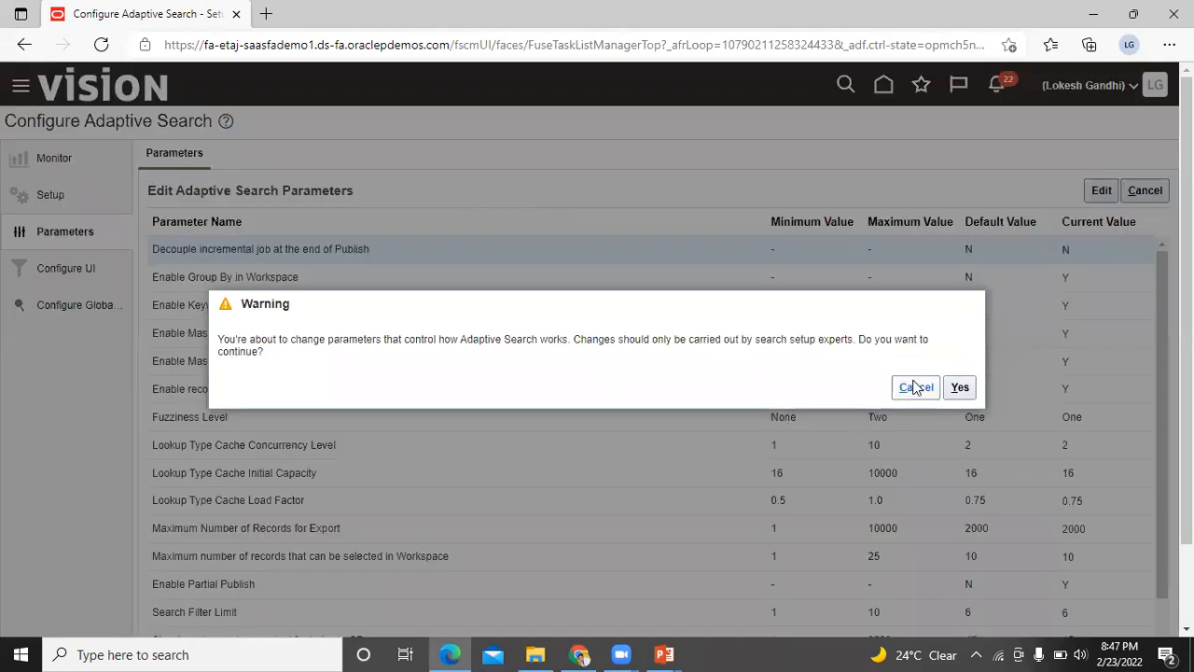
{"action": "left_click", "coordinate": [962, 391]}
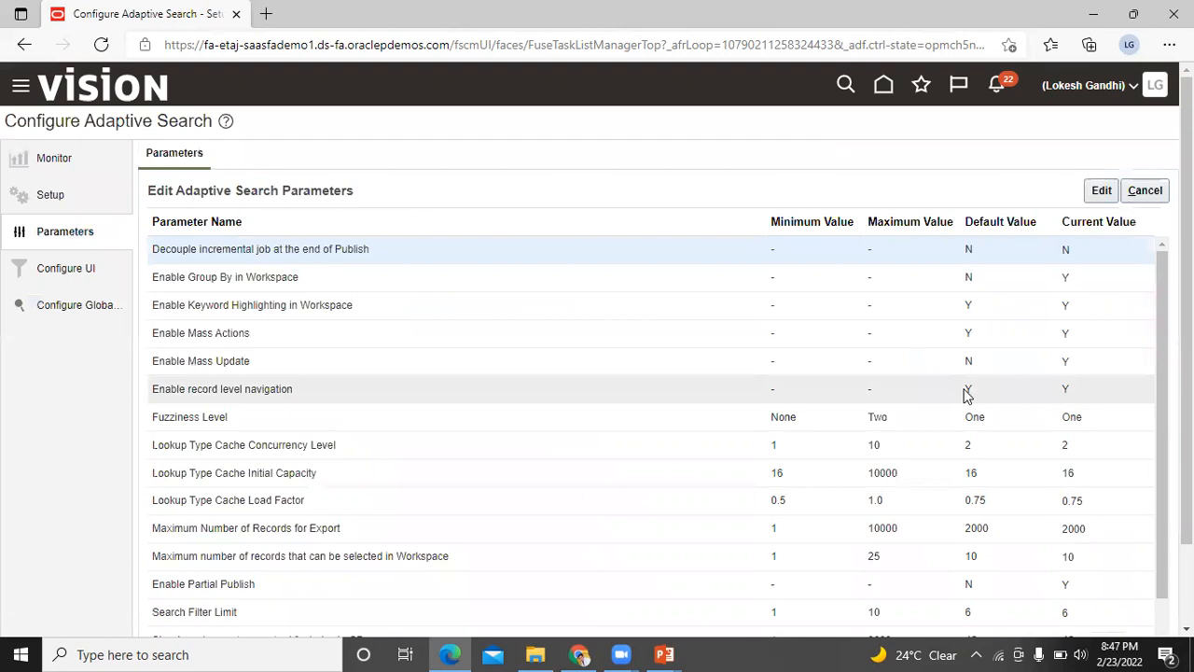
{"action": "left_click", "coordinate": [1102, 191]}
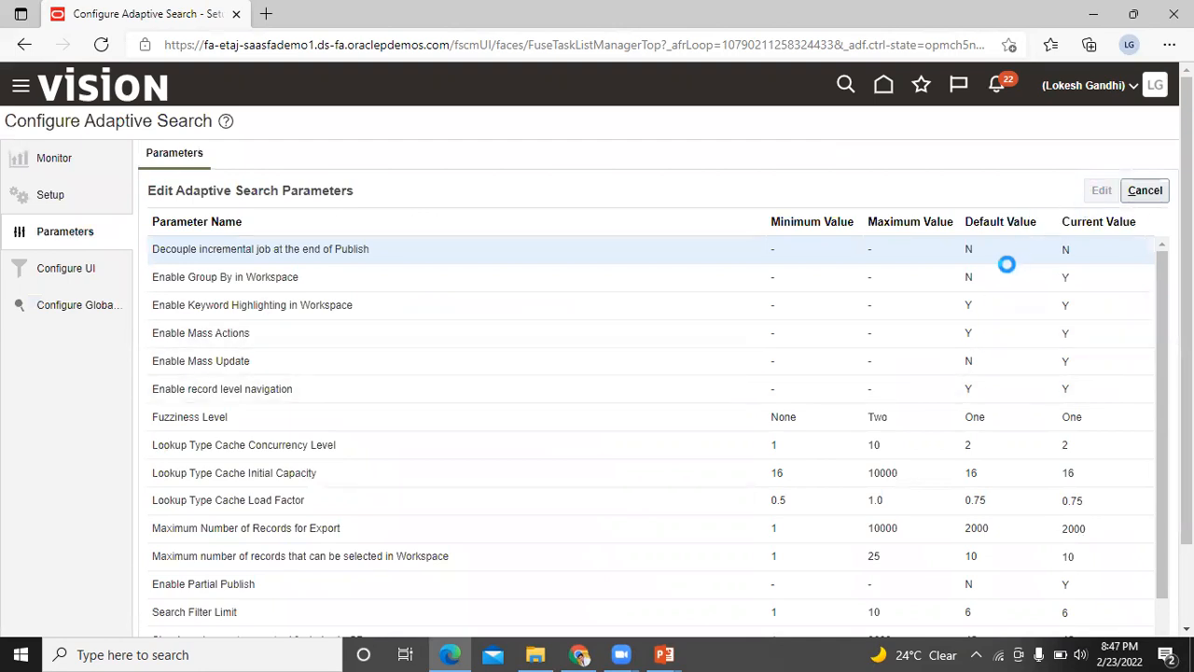
{"action": "left_click", "coordinate": [961, 389]}
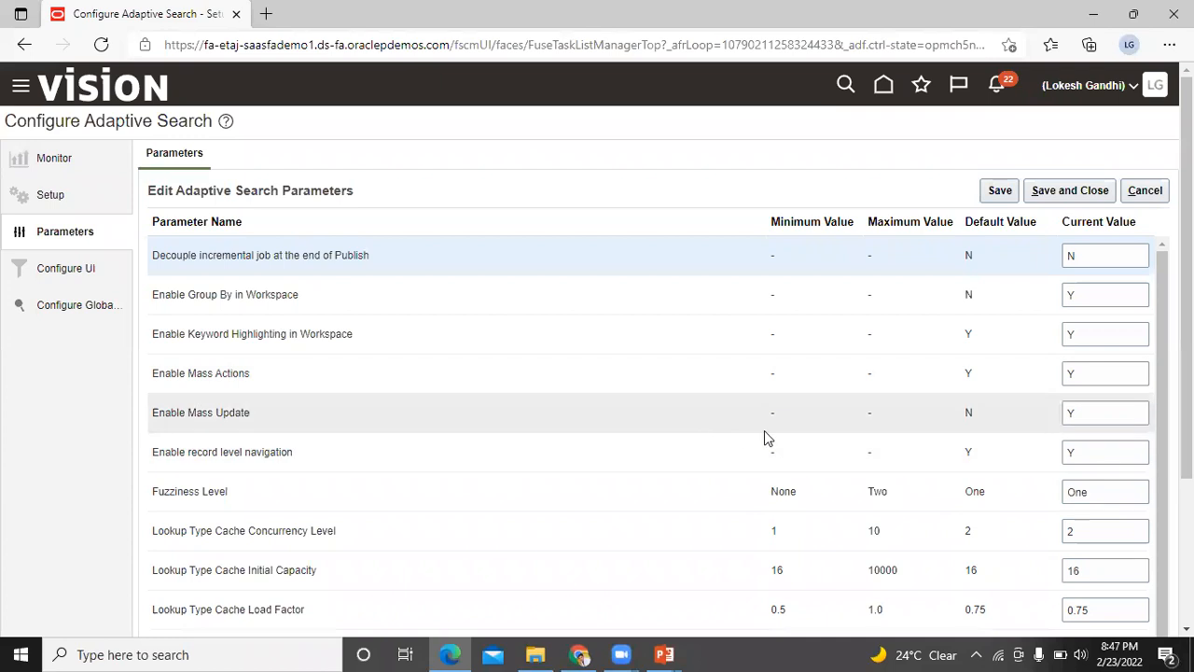
{"action": "double_click", "coordinate": [1092, 414]}
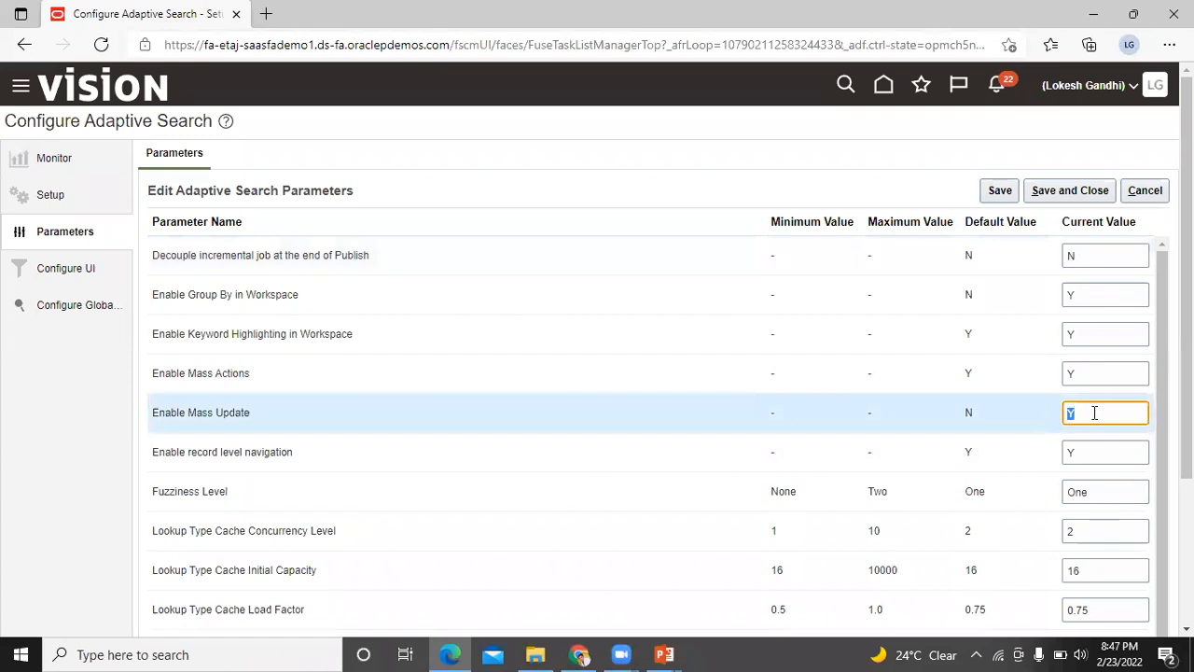
{"action": "left_click", "coordinate": [1070, 192]}
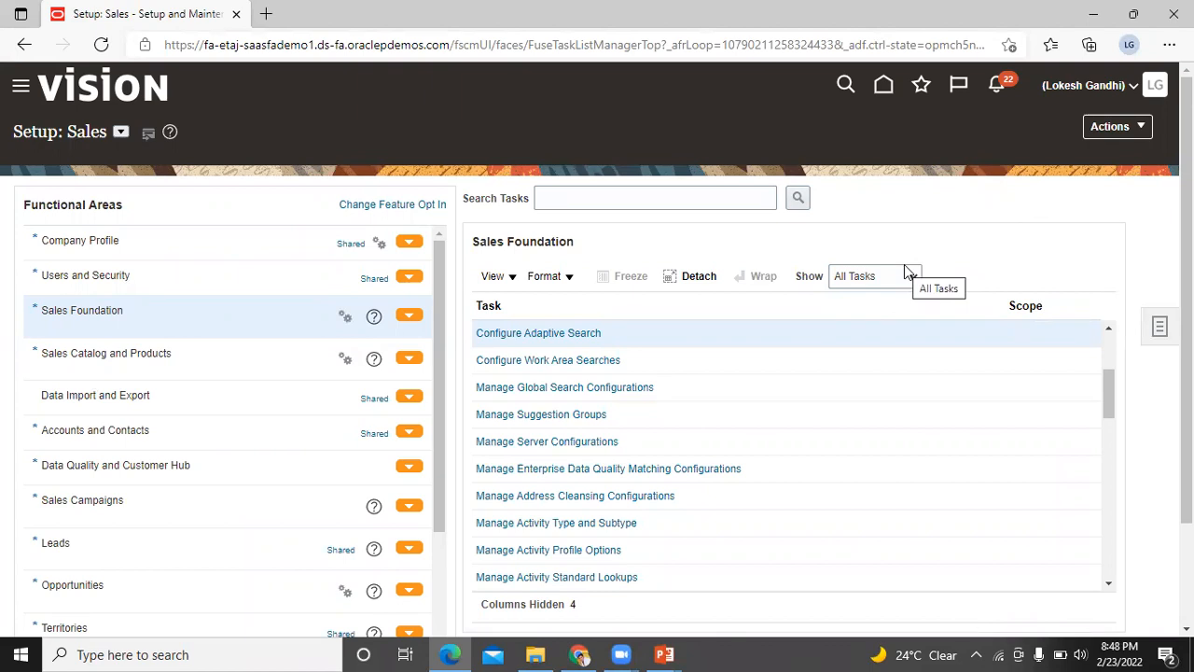
- Open the Sales Workspace from the home page and show the My Open Leads list
{"action": "left_click", "coordinate": [884, 87]}
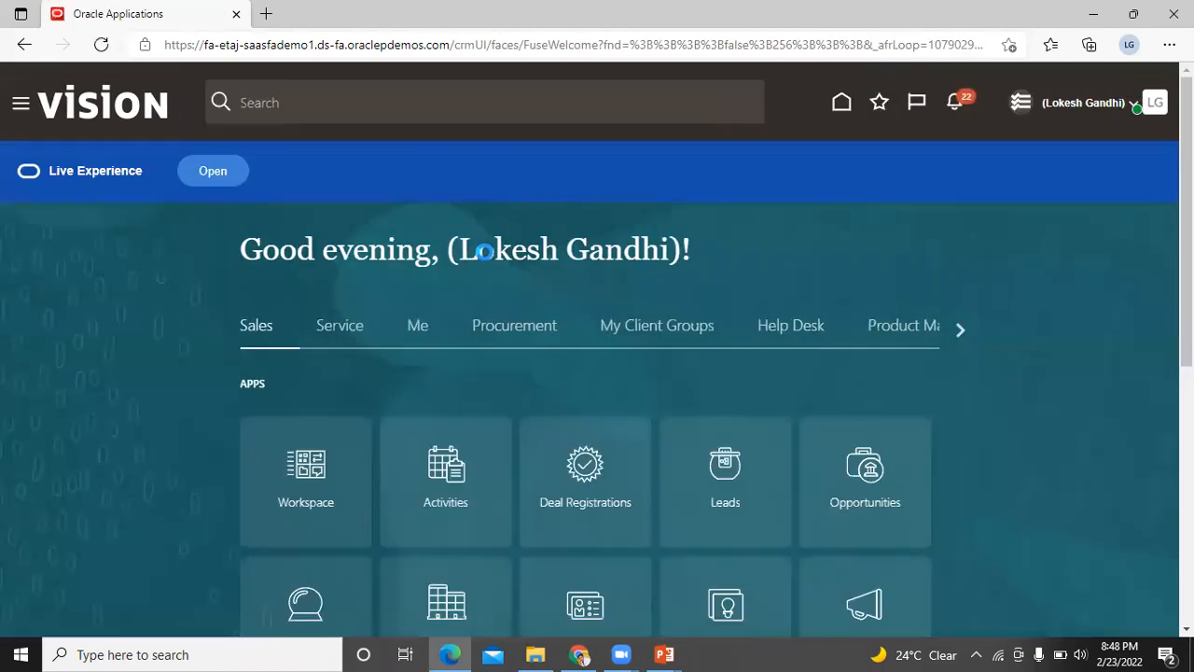
{"action": "left_click", "coordinate": [308, 478]}
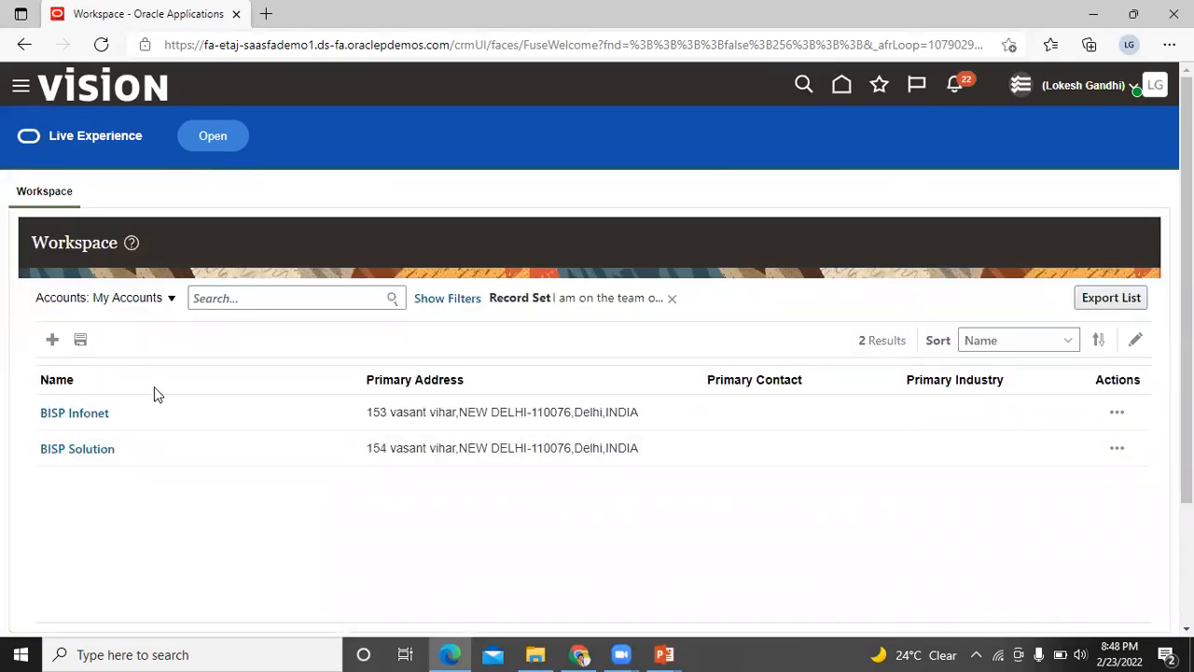
{"action": "left_click", "coordinate": [112, 301]}
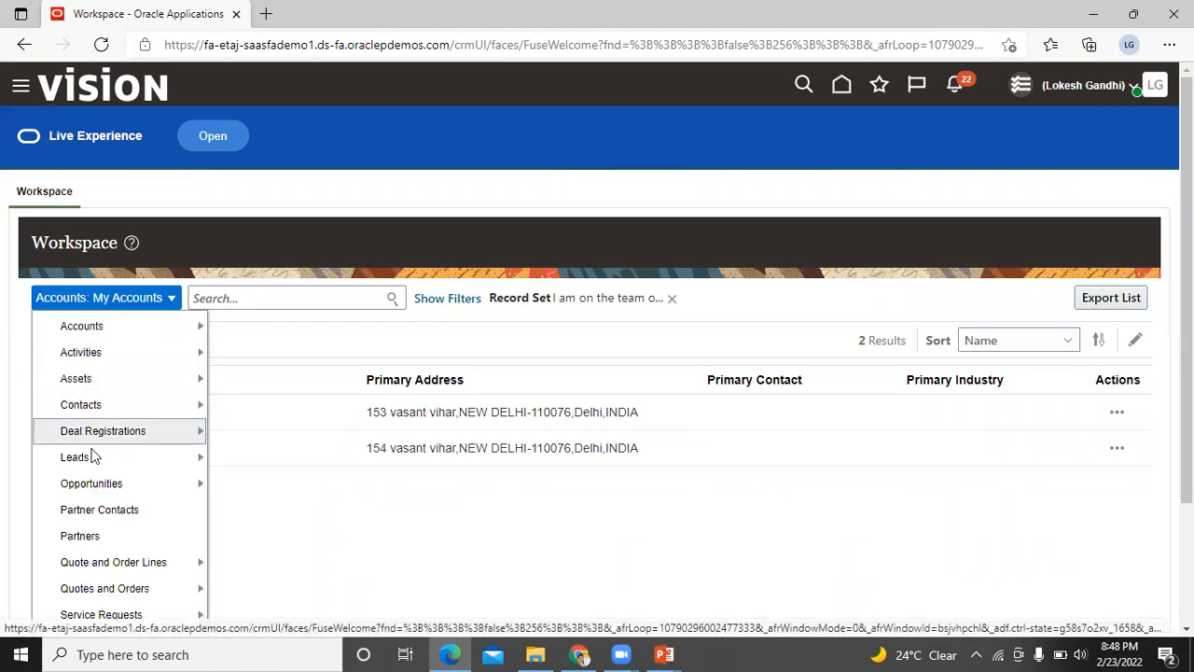
{"action": "mouse_move", "coordinate": [93, 457]}
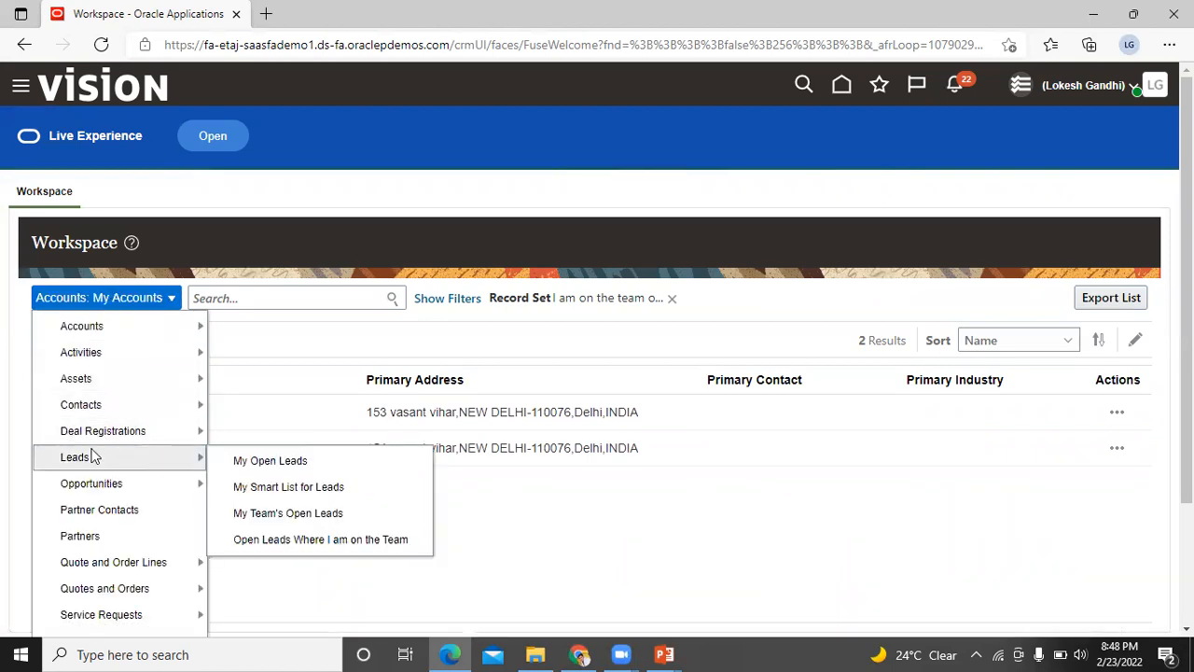
{"action": "left_click", "coordinate": [270, 461]}
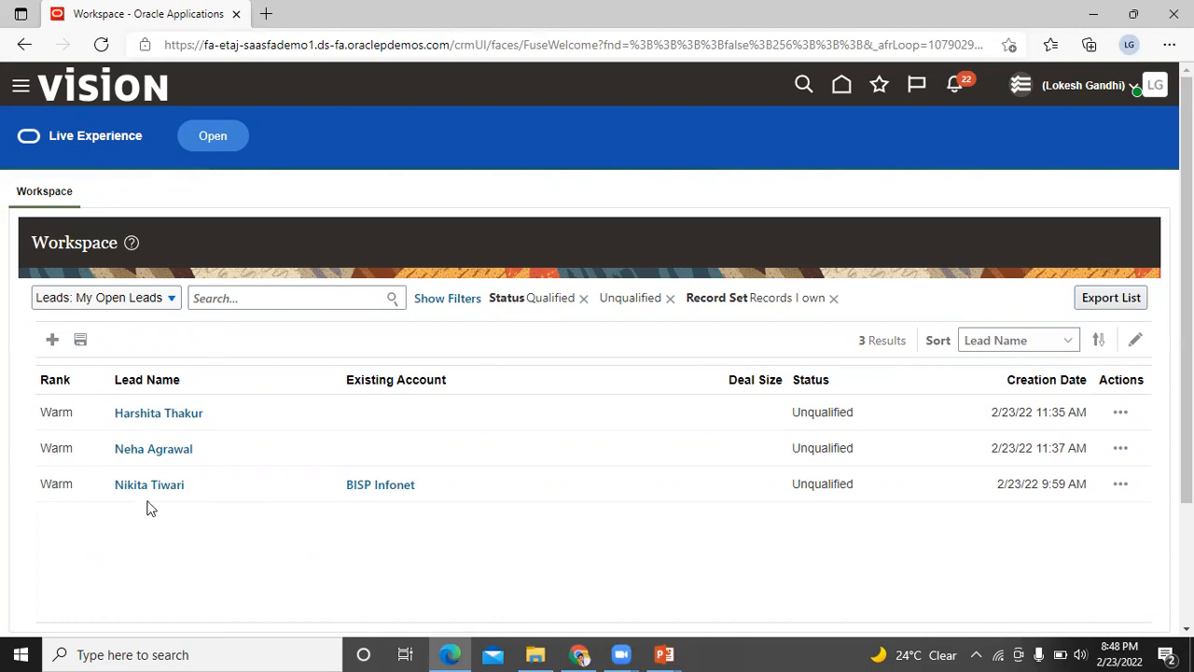
- Select all three leads in the list and open the mass update for them
{"action": "left_click", "coordinate": [250, 416]}
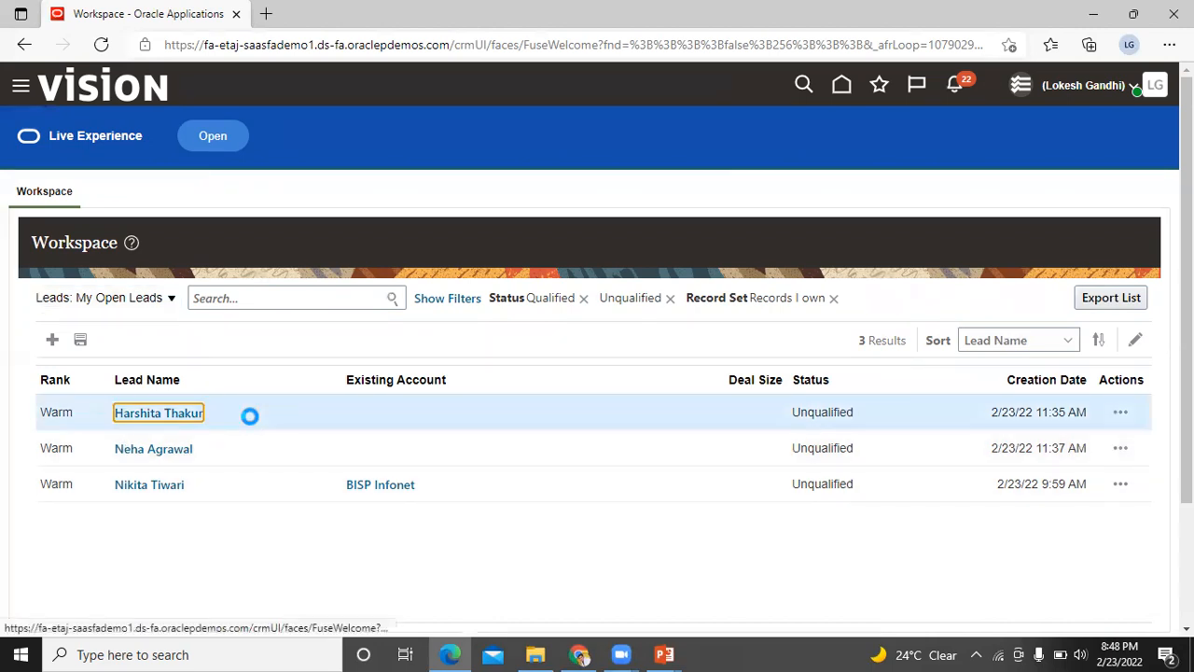
{"action": "left_click", "coordinate": [250, 454]}
{"action": "left_click", "coordinate": [250, 481]}
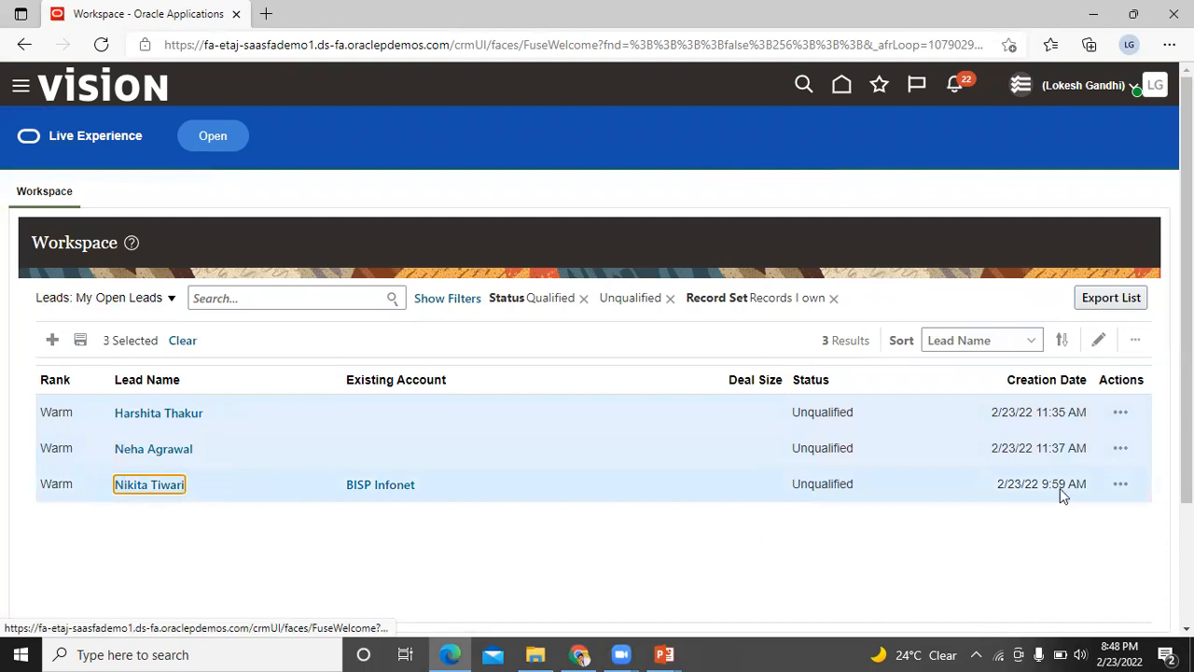
{"action": "left_click", "coordinate": [1135, 342]}
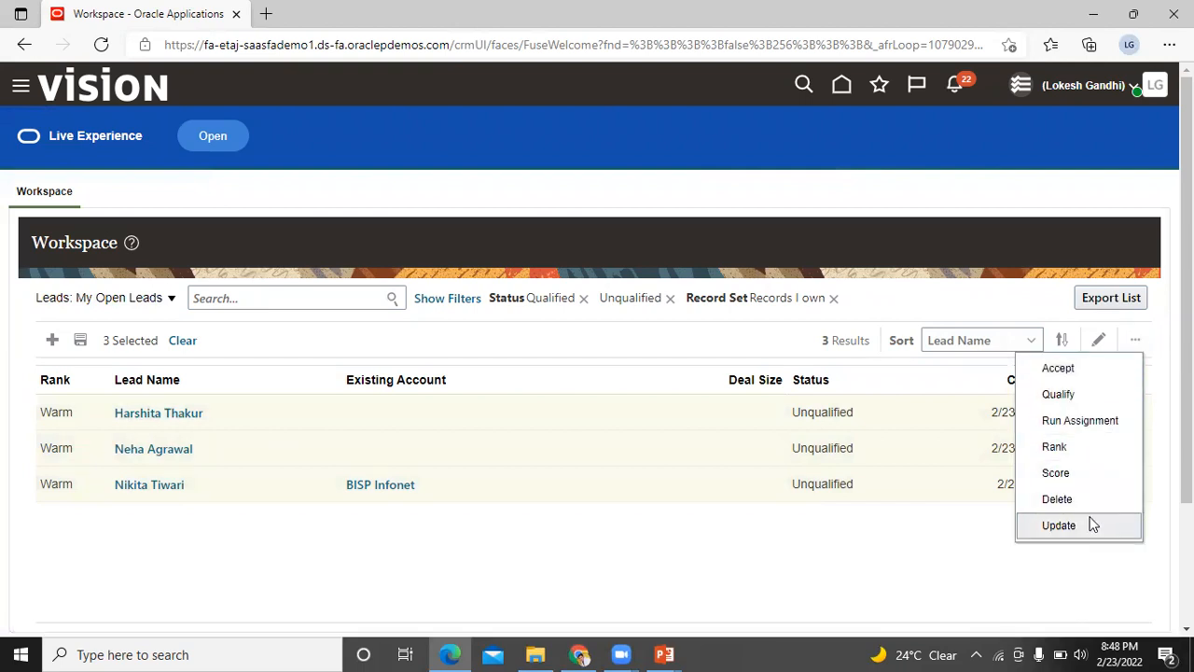
{"action": "left_click", "coordinate": [1058, 525]}
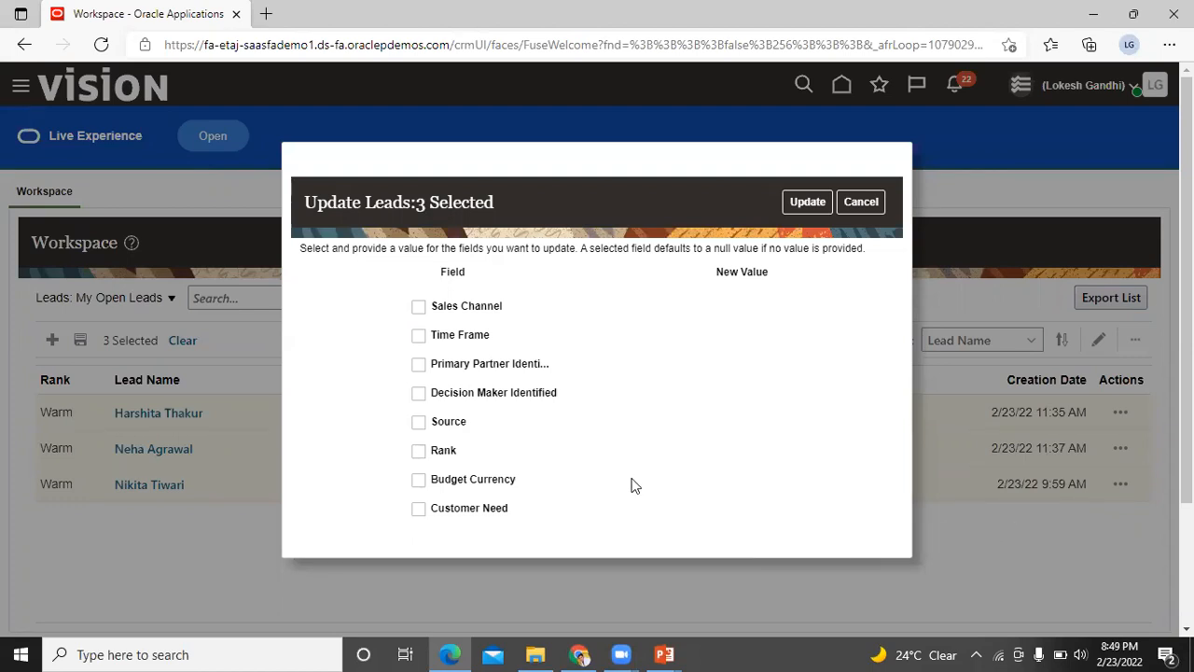
- Set the Rank of the selected leads to Hot and run the mass update through to completion
{"action": "left_click", "coordinate": [418, 453]}
{"action": "left_click", "coordinate": [814, 451]}
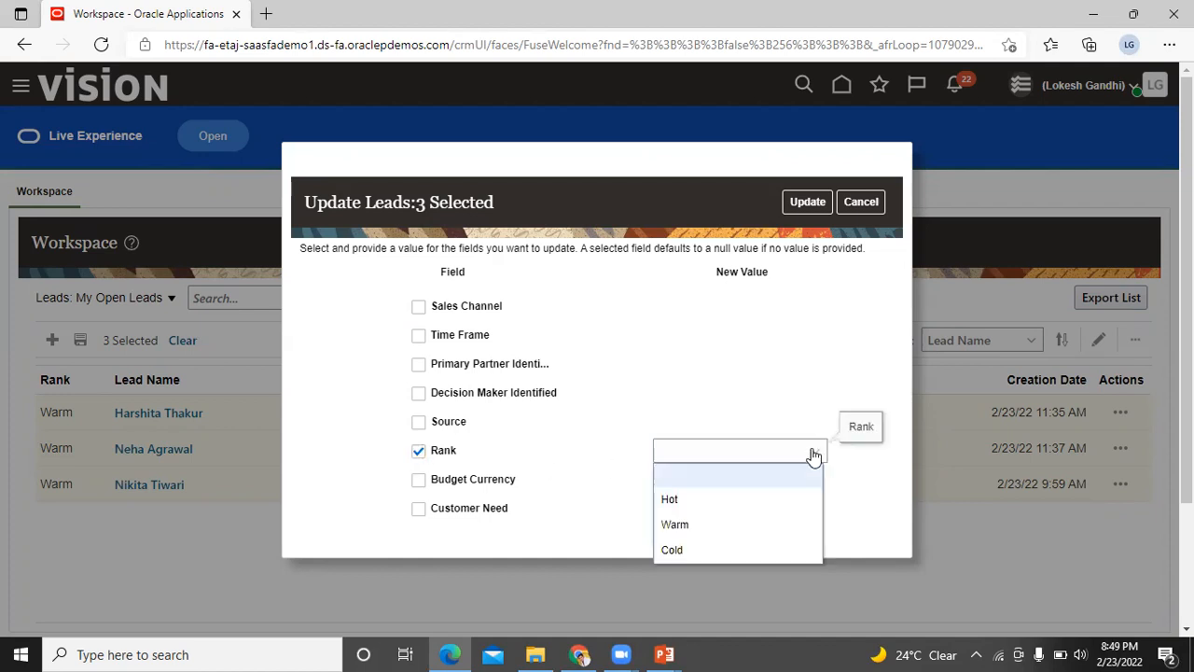
{"action": "left_click", "coordinate": [800, 498]}
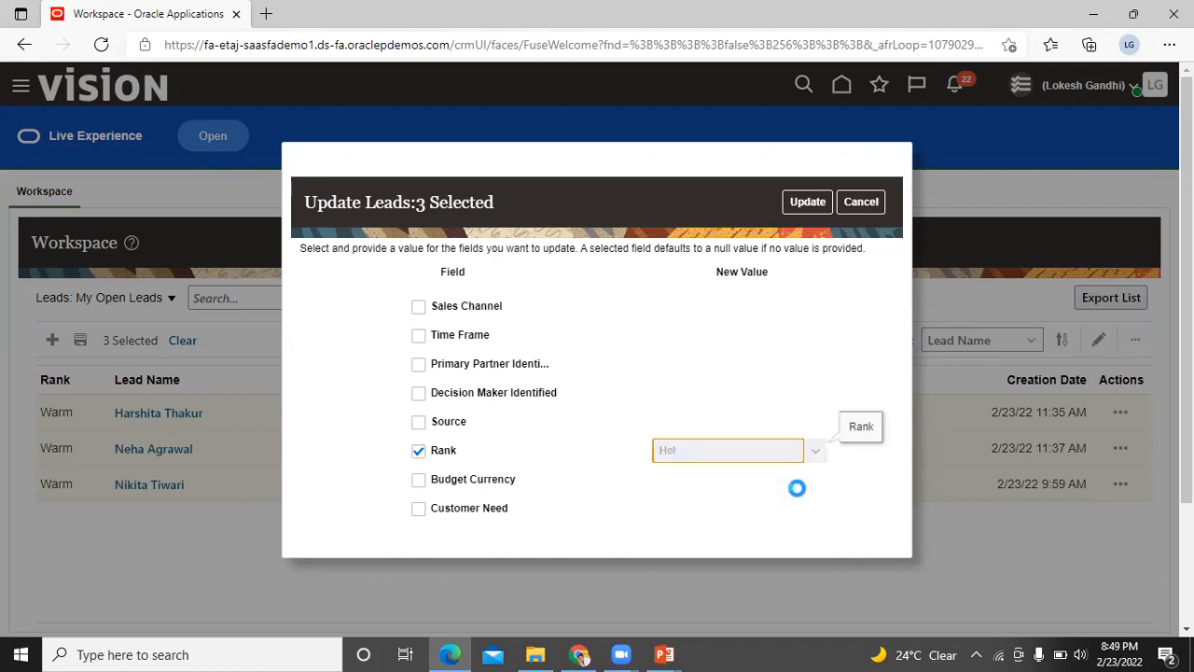
{"action": "left_click", "coordinate": [802, 202]}
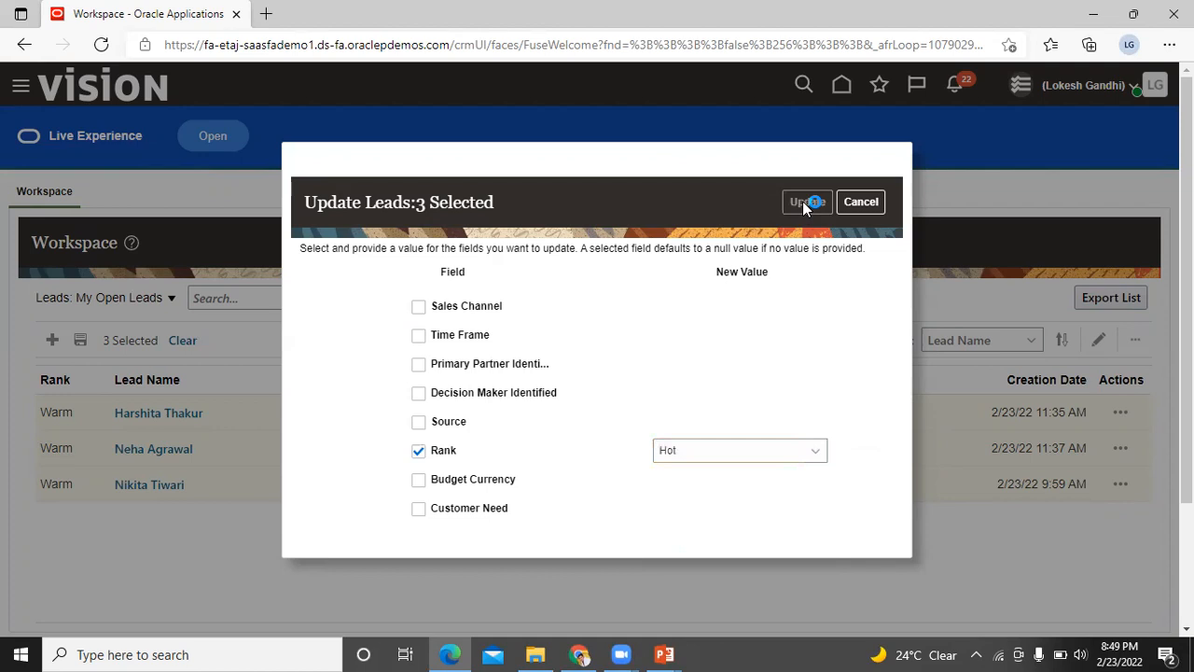
{"action": "left_click", "coordinate": [711, 387]}
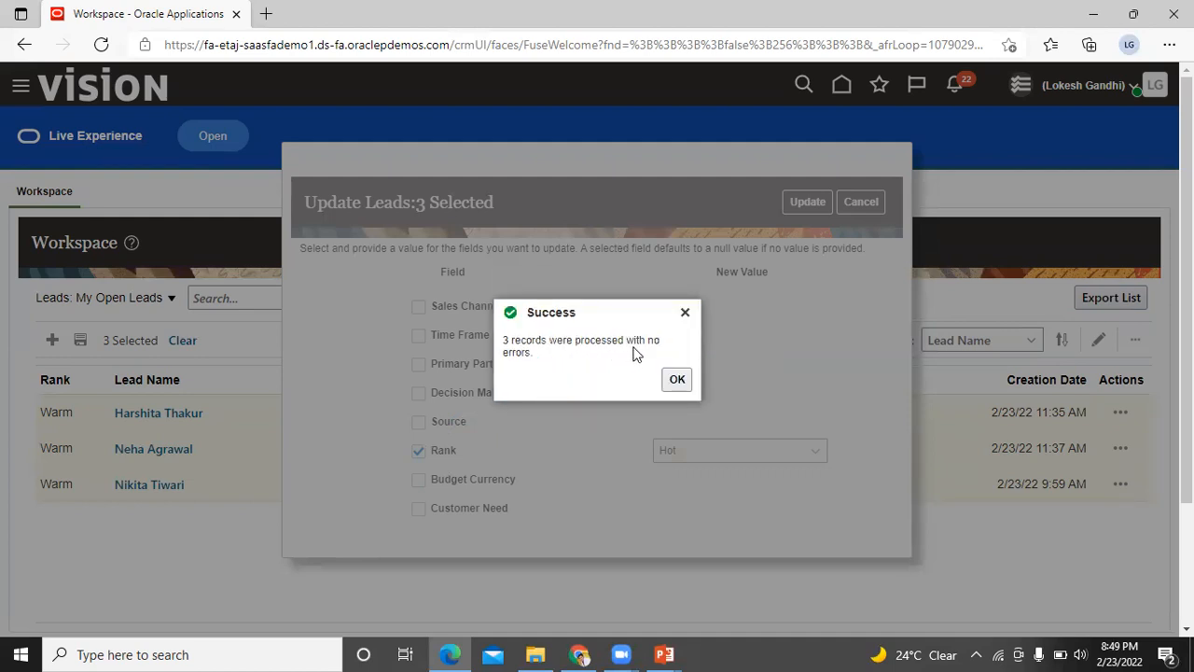
{"action": "left_click", "coordinate": [677, 382]}
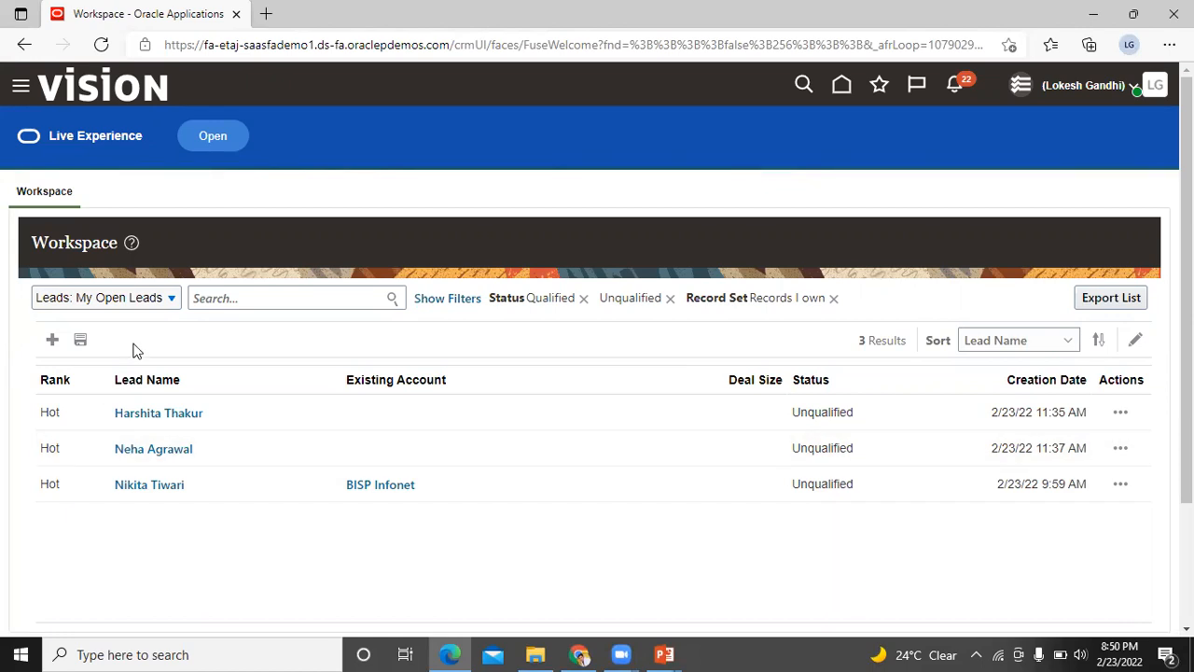
- Switch the Workspace list to the My Open Tasks activities
{"action": "left_click", "coordinate": [147, 299]}
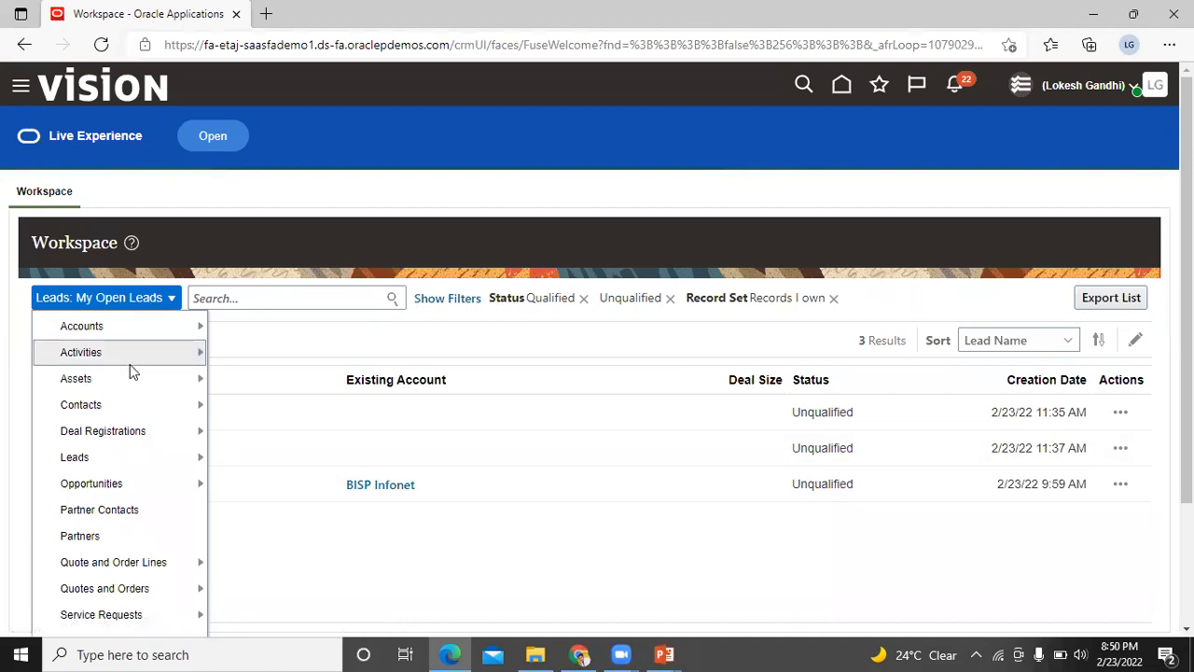
{"action": "mouse_move", "coordinate": [148, 359]}
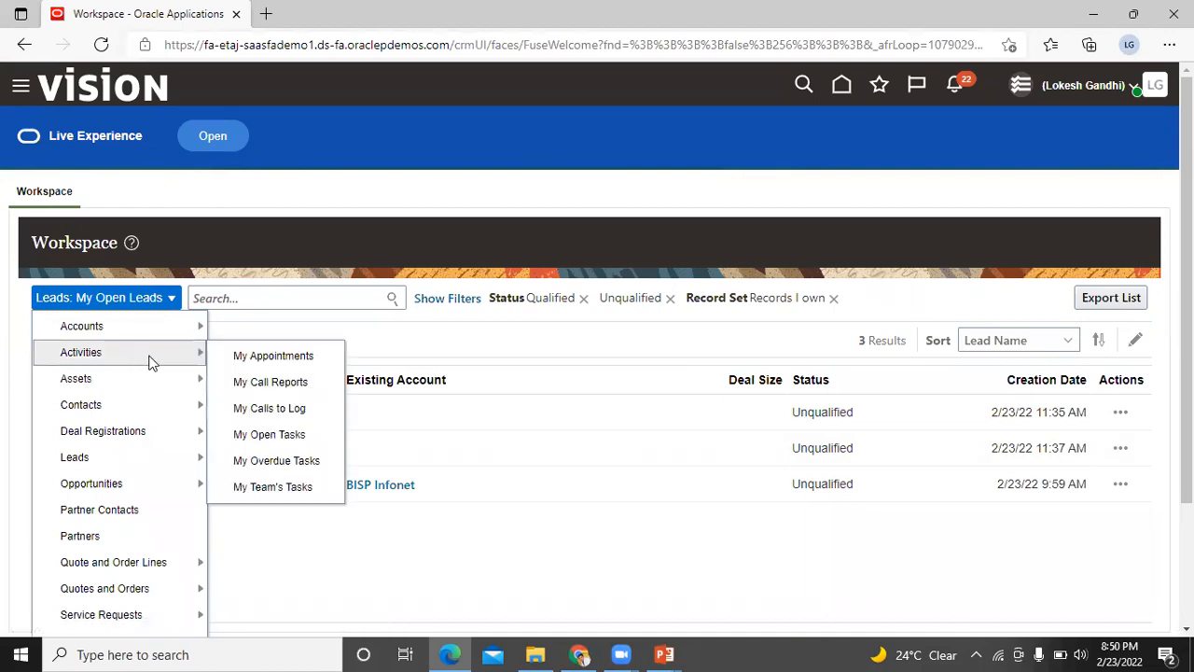
{"action": "left_click", "coordinate": [297, 437]}
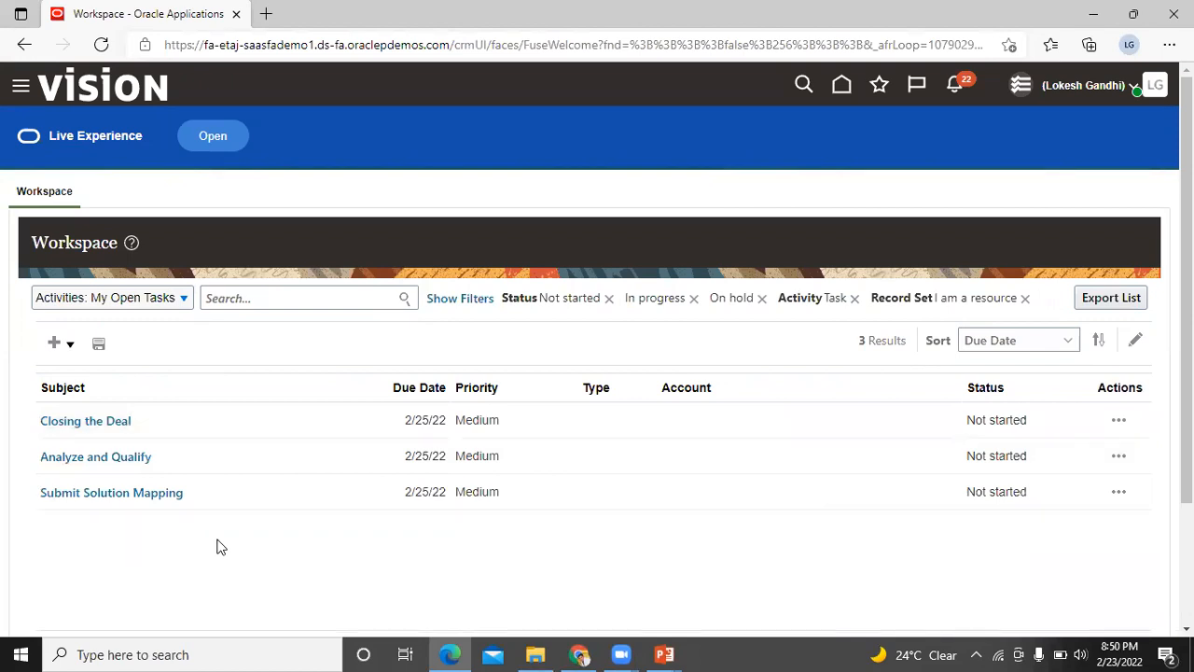
- Select the Closing the Deal, Analyze and Qualify, and Submit Solution Mapping tasks and open the mass update for them
{"action": "left_click", "coordinate": [202, 428]}
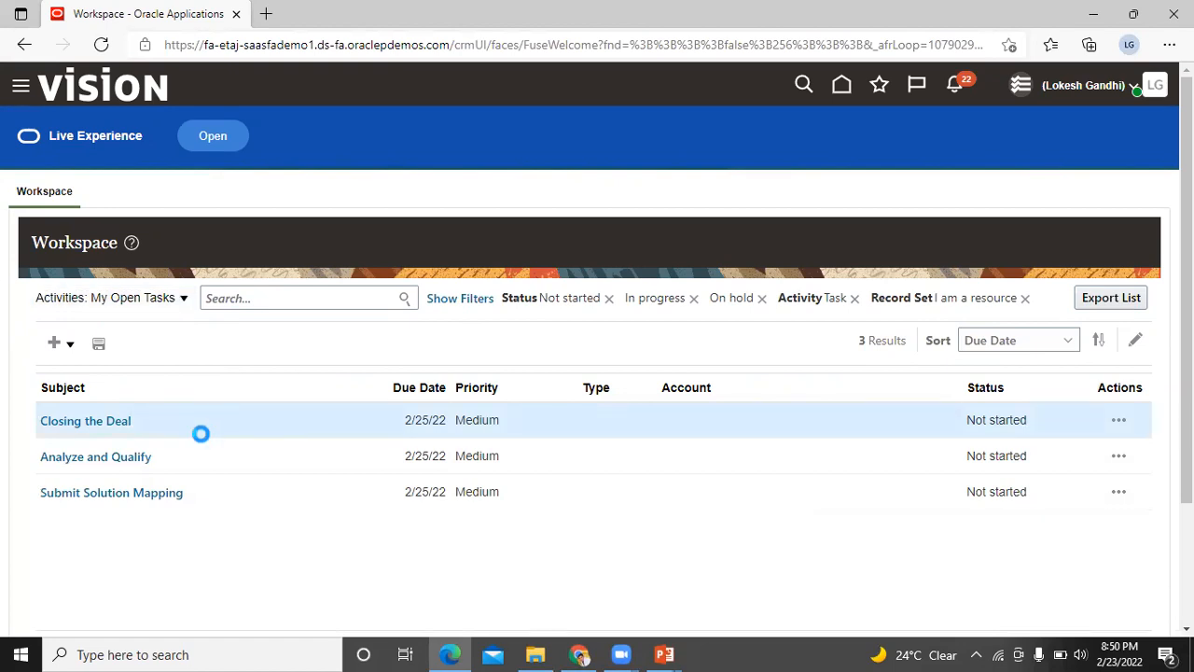
{"action": "left_click", "coordinate": [193, 456], "text": "ctrl"}
{"action": "left_click", "coordinate": [223, 498], "text": "ctrl"}
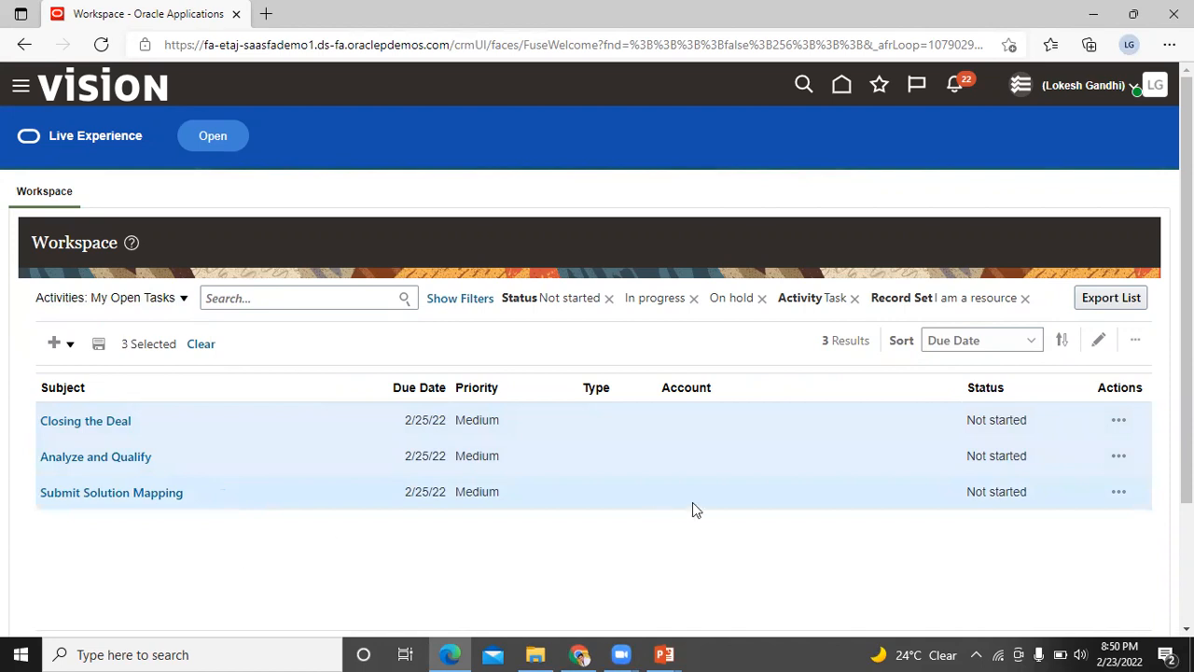
{"action": "left_click", "coordinate": [1135, 341]}
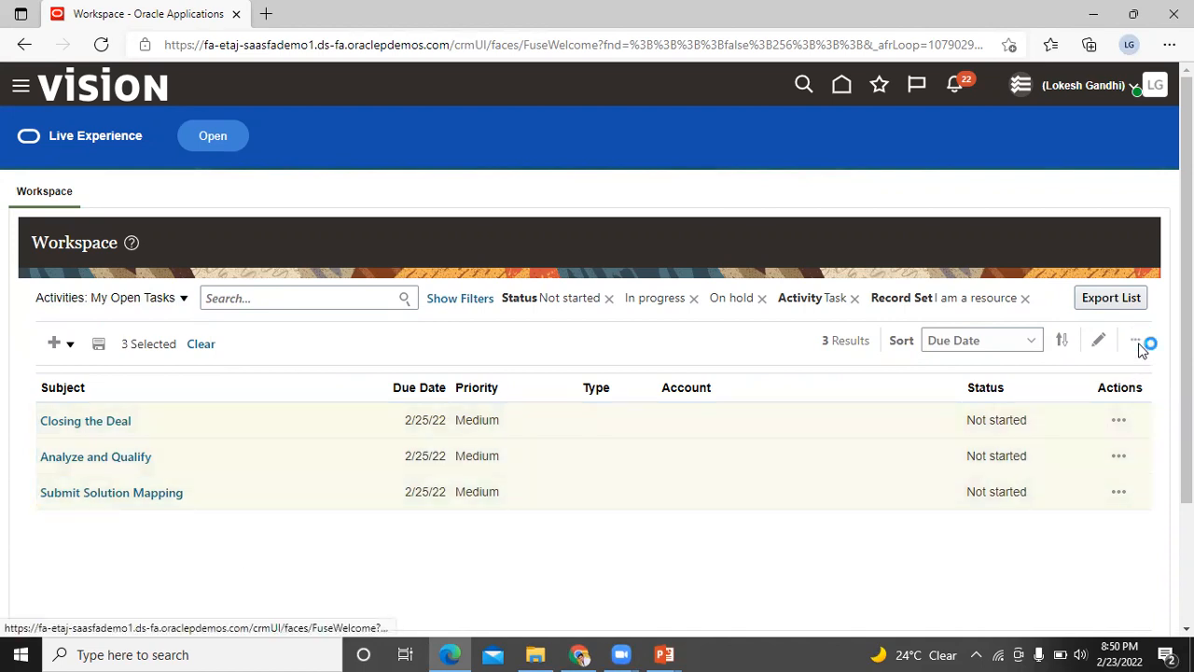
{"action": "left_click", "coordinate": [1072, 443]}
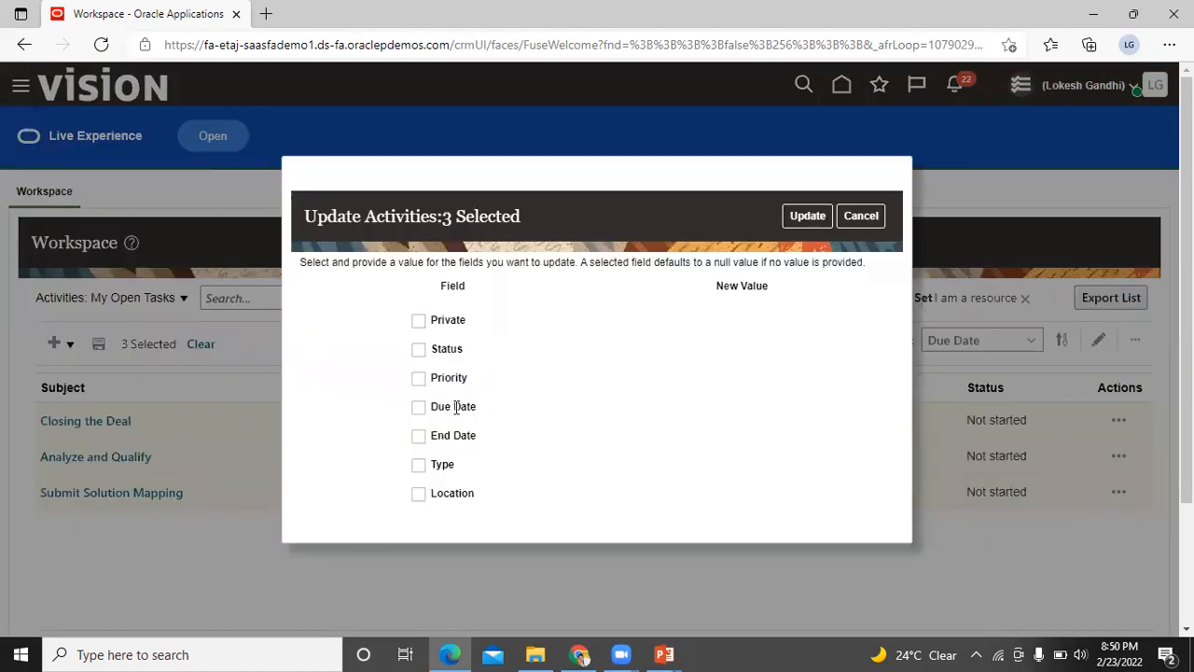
- Set the new Priority to Low and the new Due Date to 2022-03-31 for the three selected activities
{"action": "left_click", "coordinate": [417, 379]}
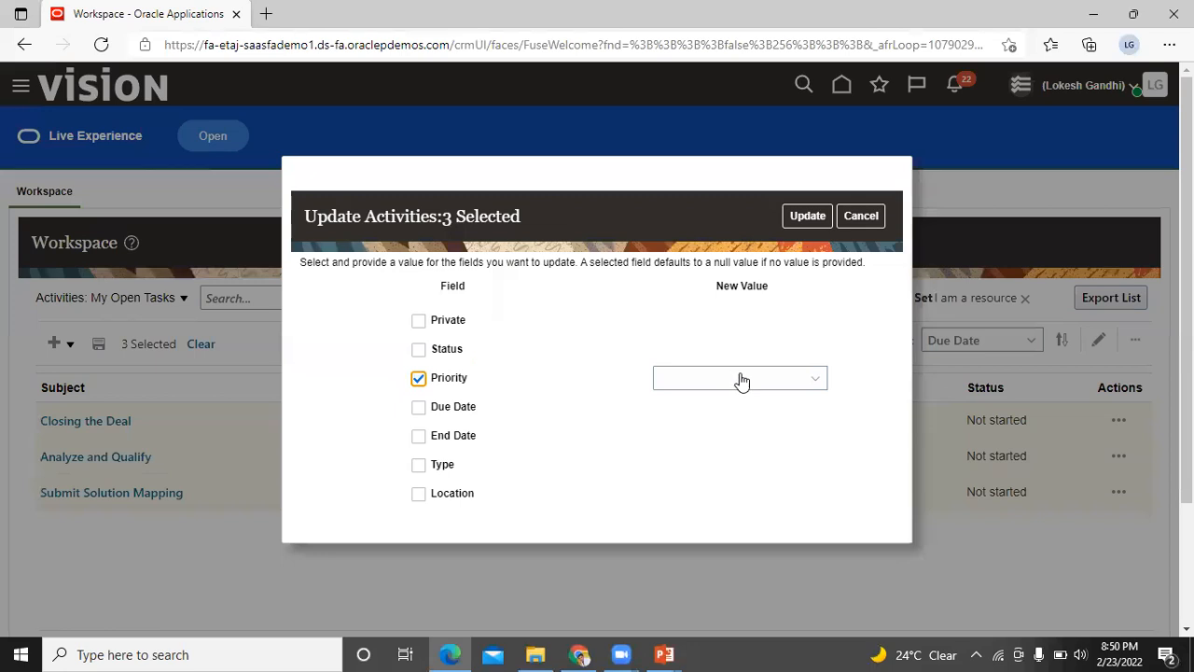
{"action": "left_click", "coordinate": [815, 378]}
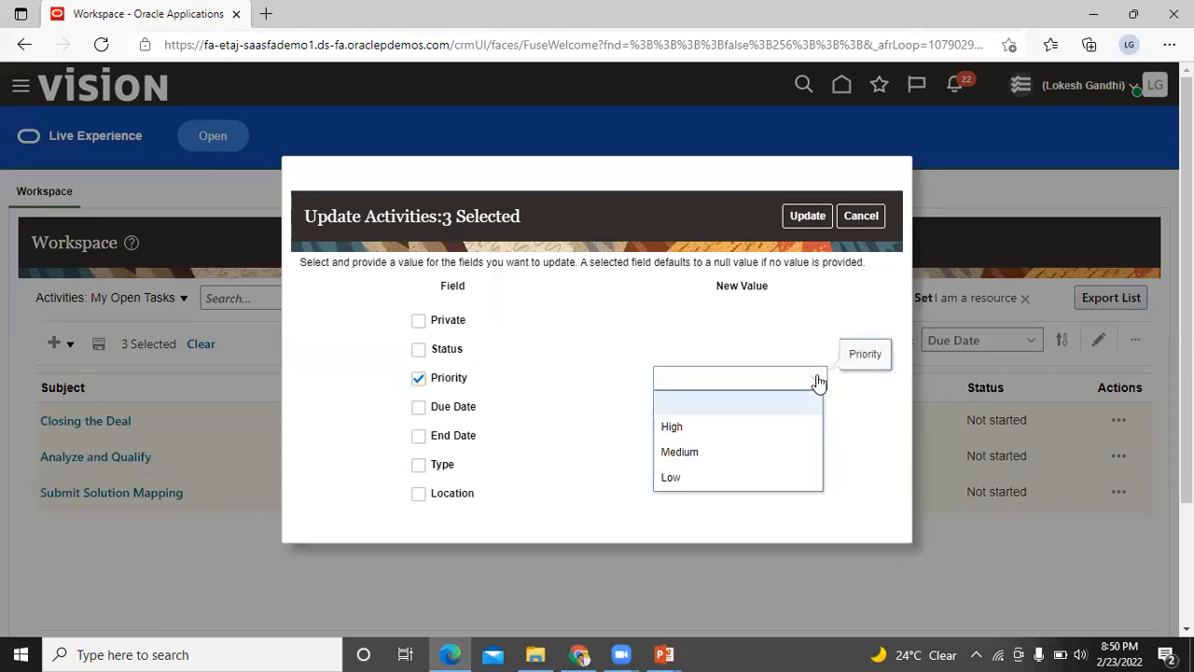
{"action": "left_click", "coordinate": [790, 477]}
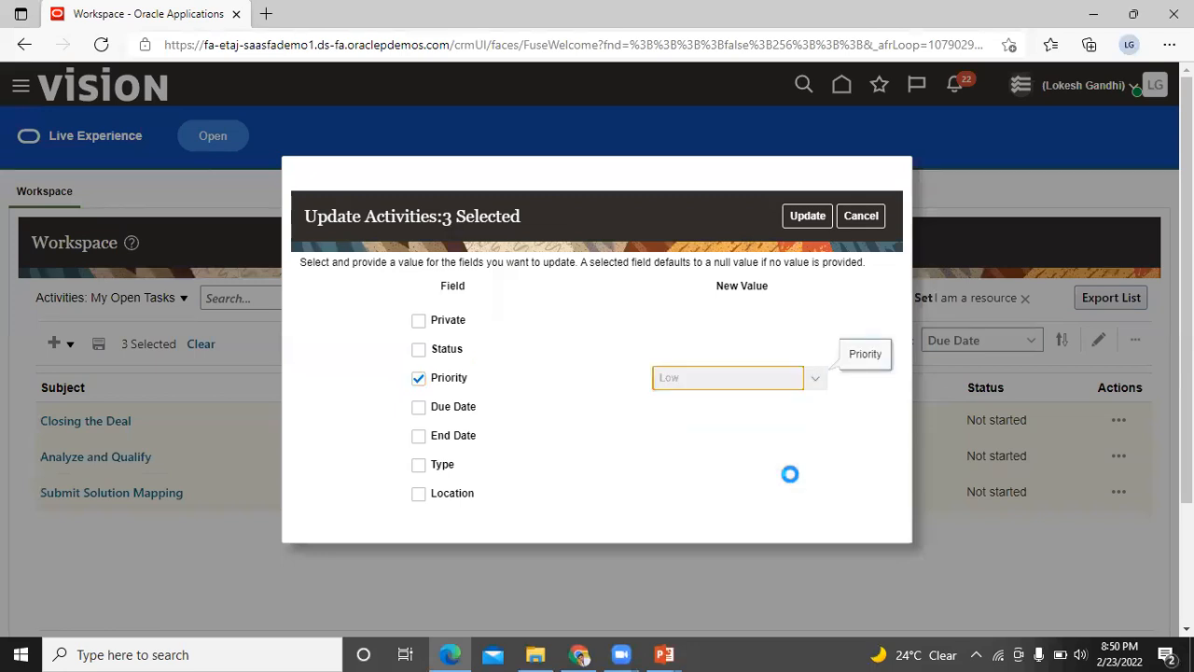
{"action": "left_click", "coordinate": [418, 408]}
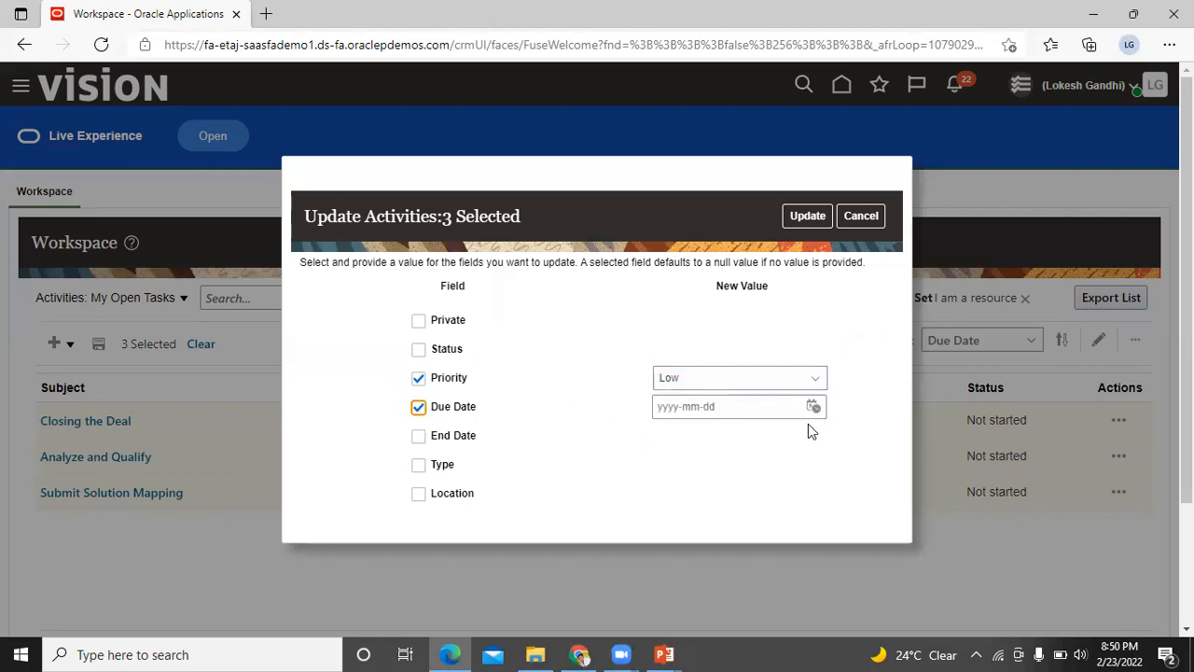
{"action": "left_click", "coordinate": [810, 407]}
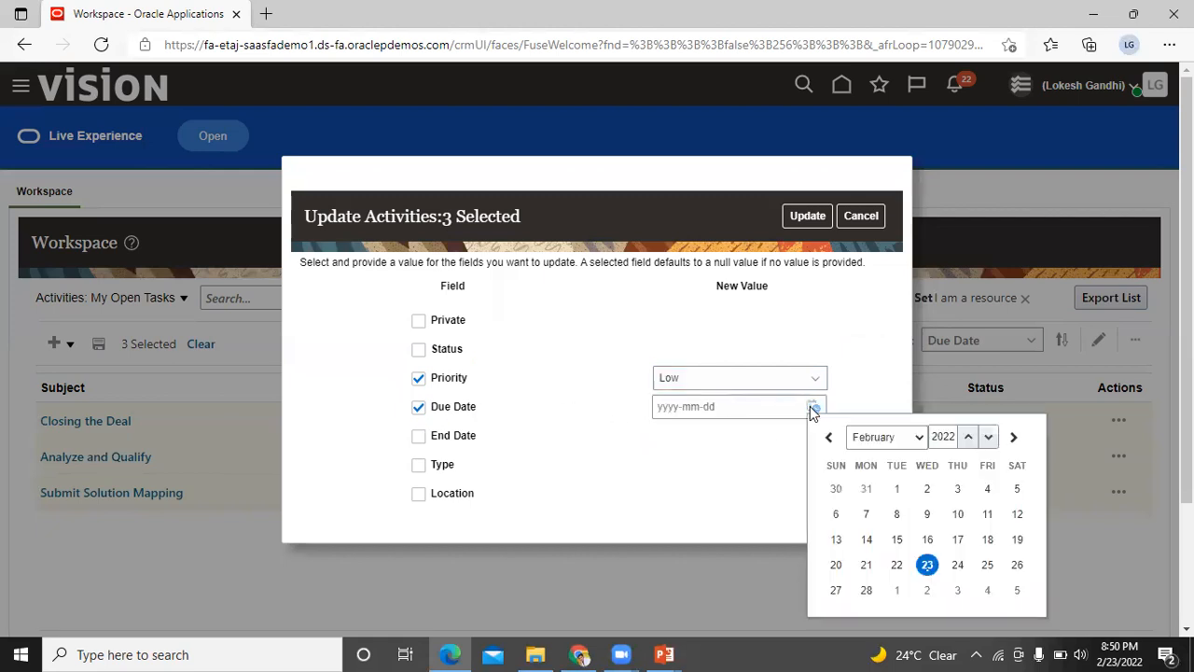
{"action": "left_click", "coordinate": [918, 438]}
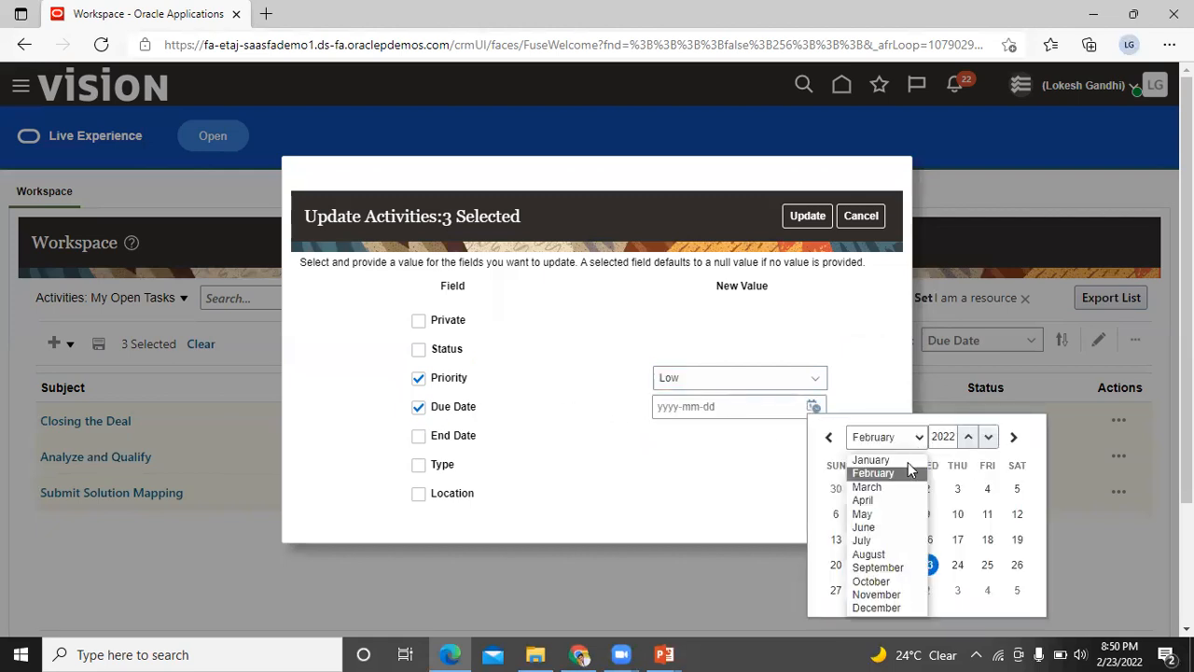
{"action": "left_click", "coordinate": [904, 486]}
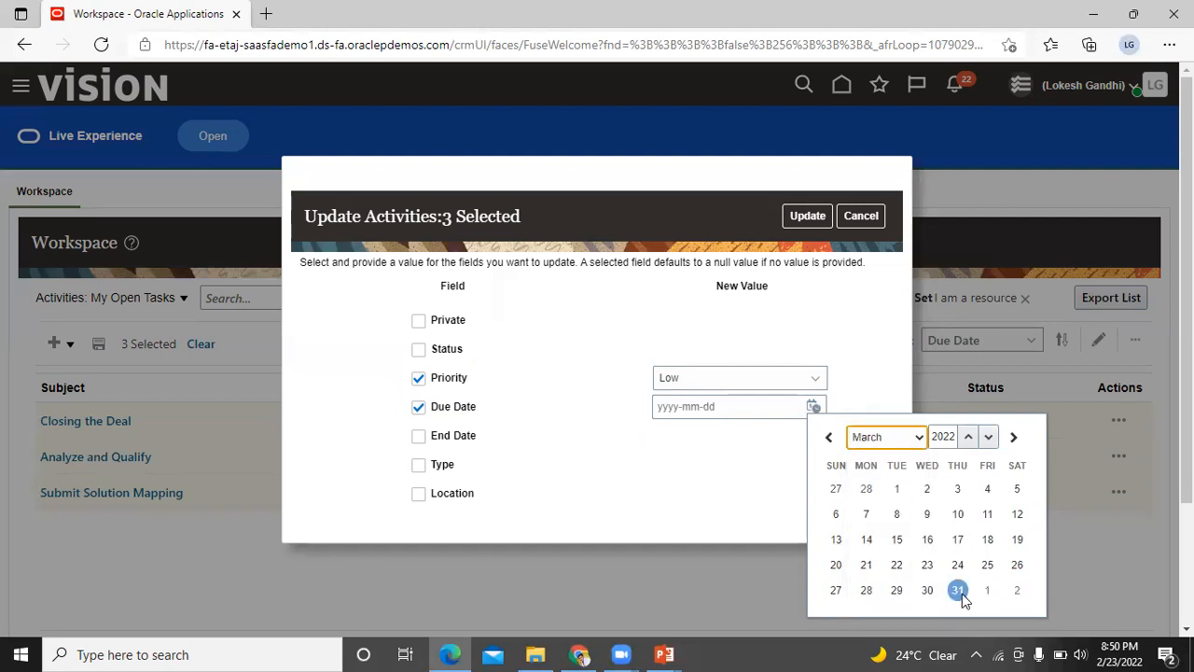
{"action": "left_click", "coordinate": [958, 590]}
- Run the mass update on the three selected activities and see it through to completion
{"action": "left_click", "coordinate": [809, 216]}
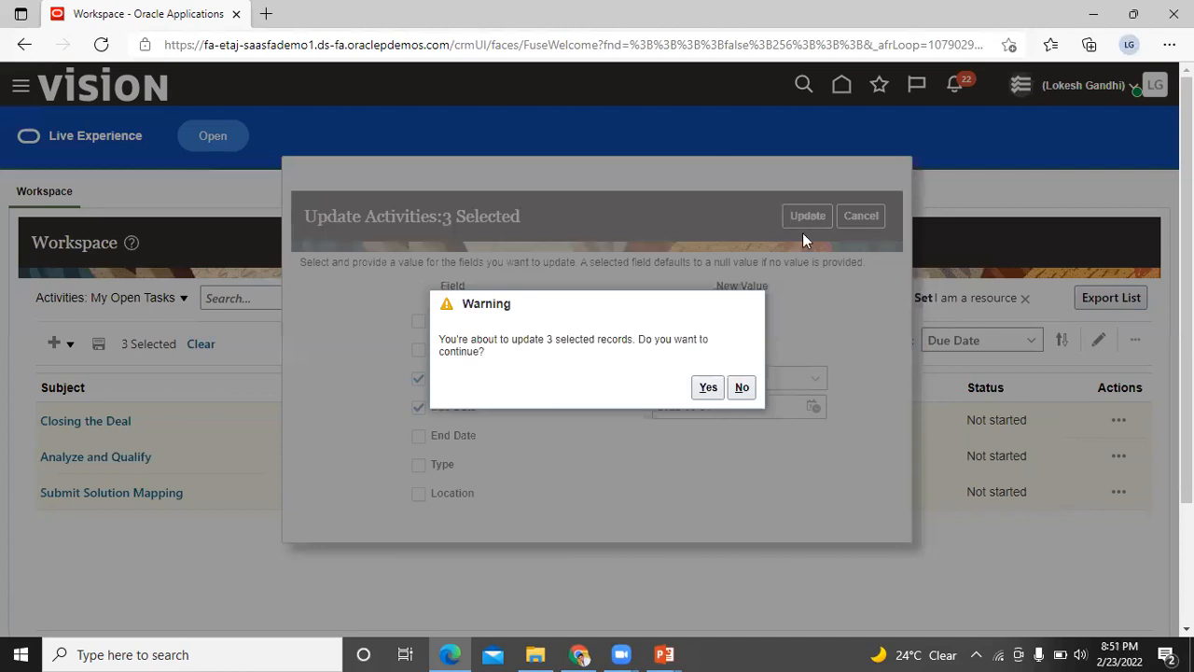
{"action": "left_click", "coordinate": [711, 388]}
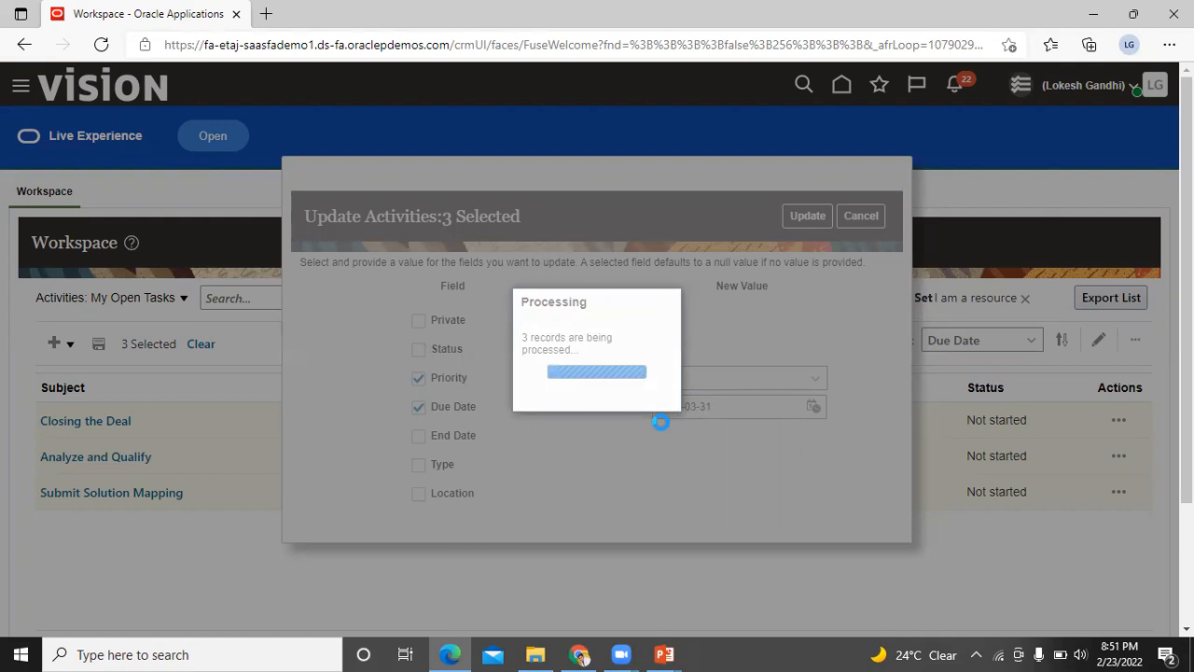
{"action": "left_click", "coordinate": [676, 383]}
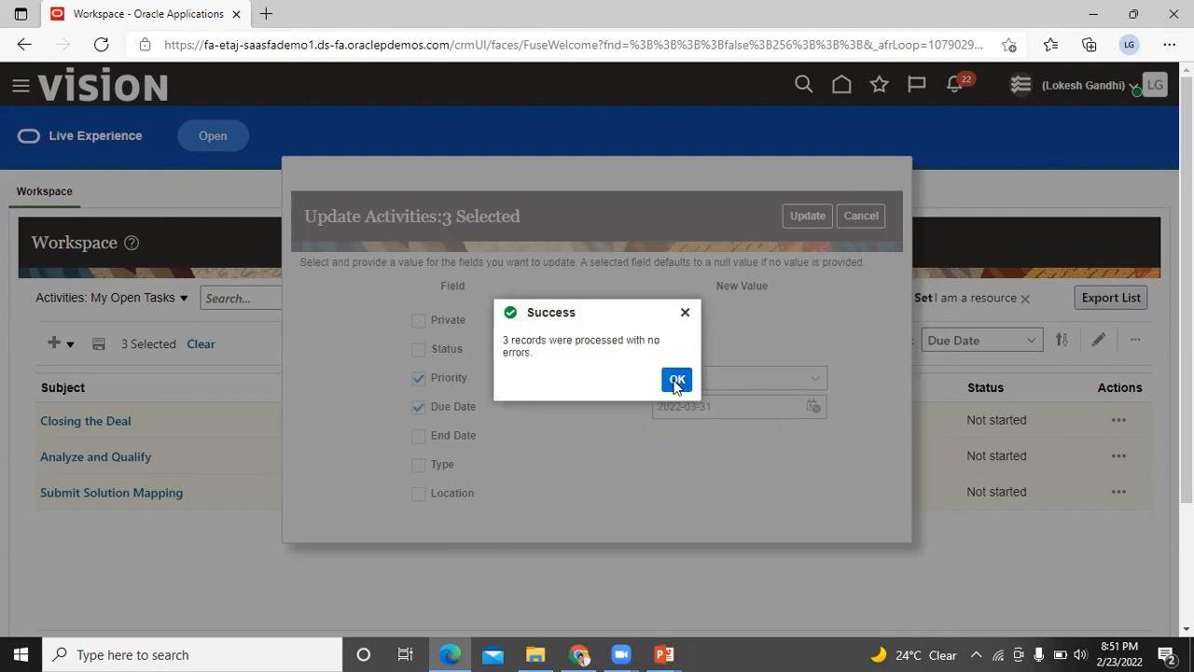